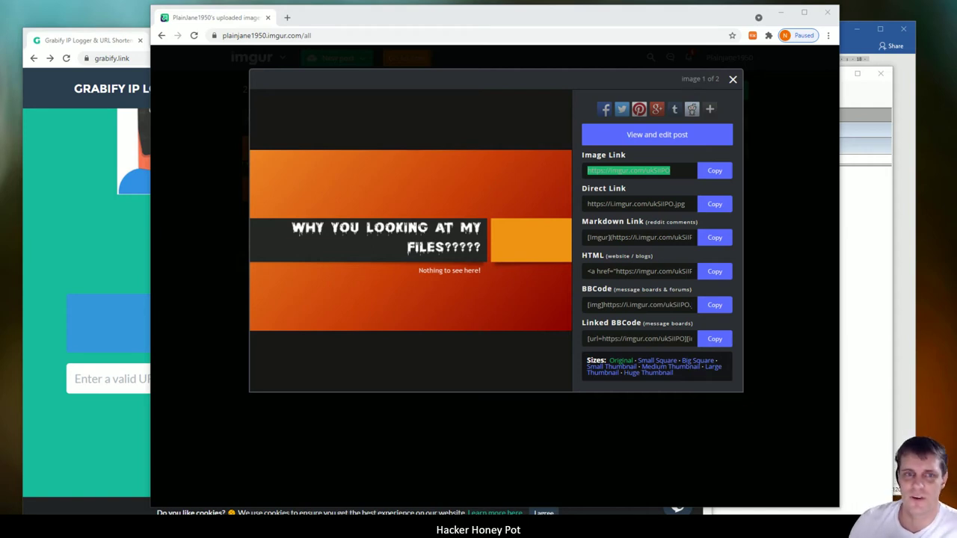
click(78, 45)
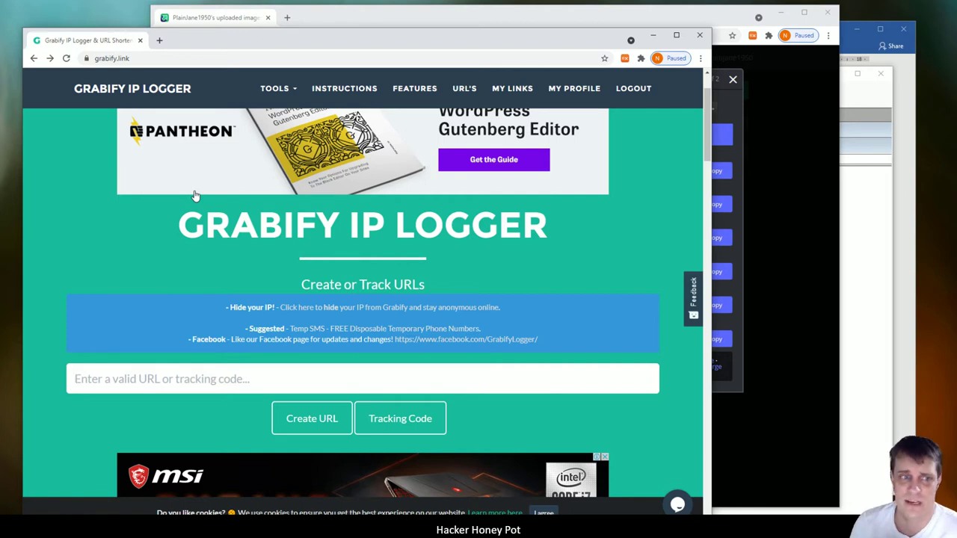
scroll(194, 196, down, 2)
scroll(194, 196, up, 2)
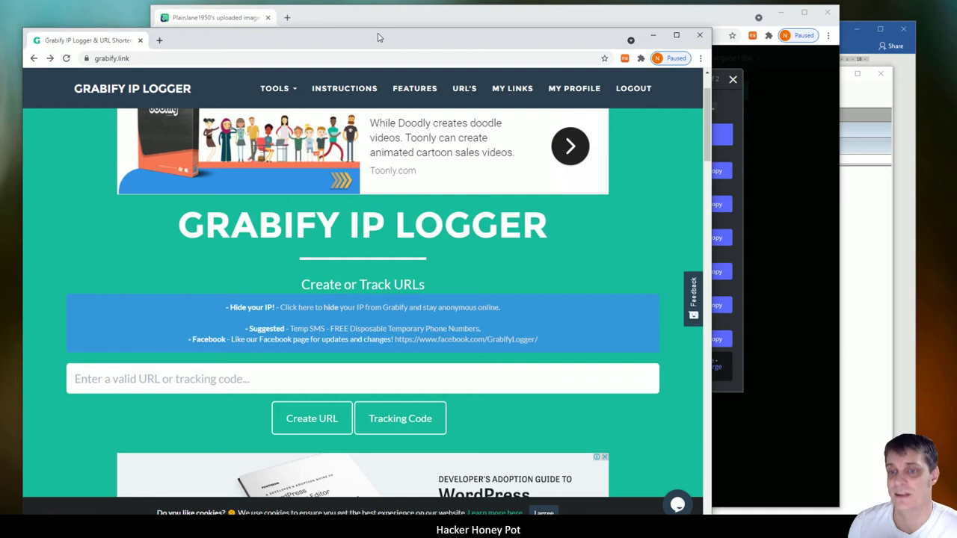
Step: Copy the image link of the uploaded picture in Imgur and submit it in Grabify to create a tracking URL
click(347, 16)
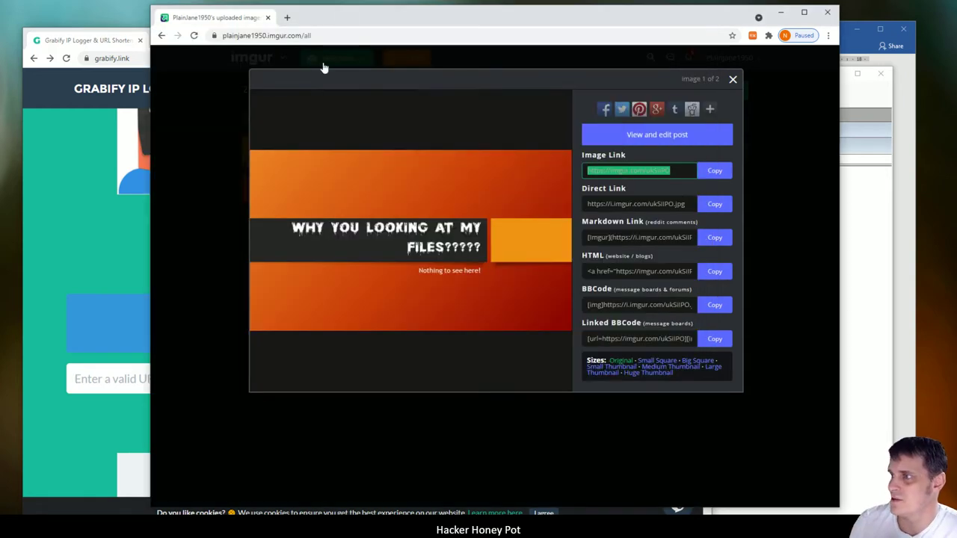
click(718, 172)
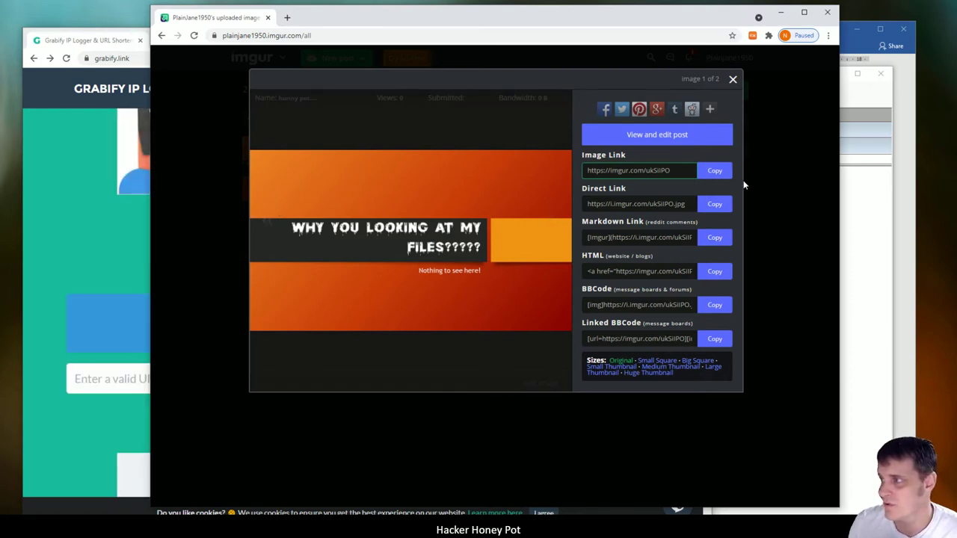
click(66, 249)
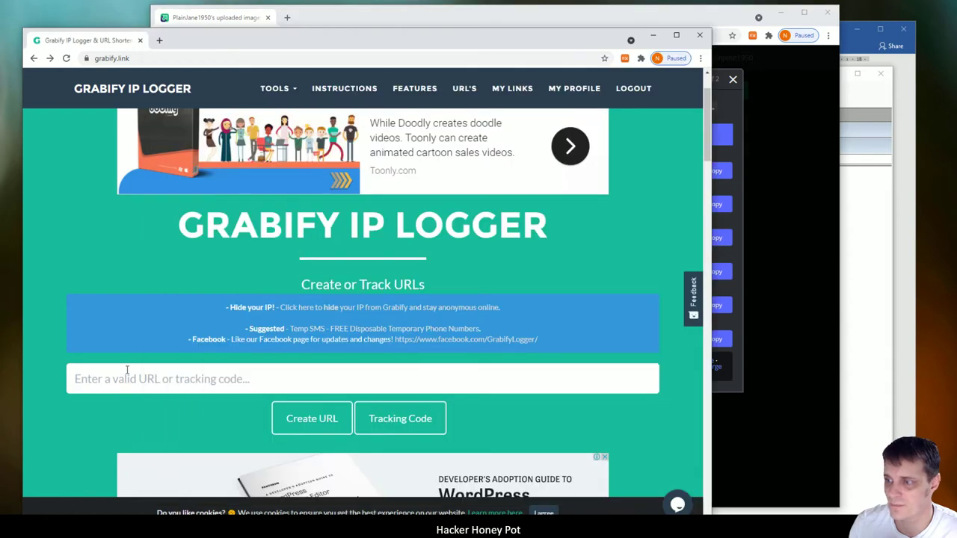
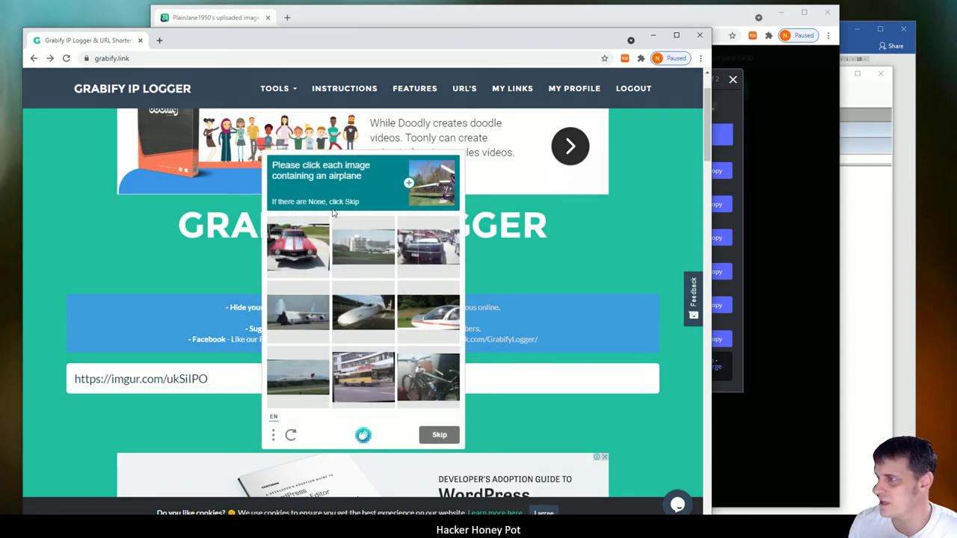
Step: Select the images containing an airplane in the verification challenge and submit the answer
click(378, 266)
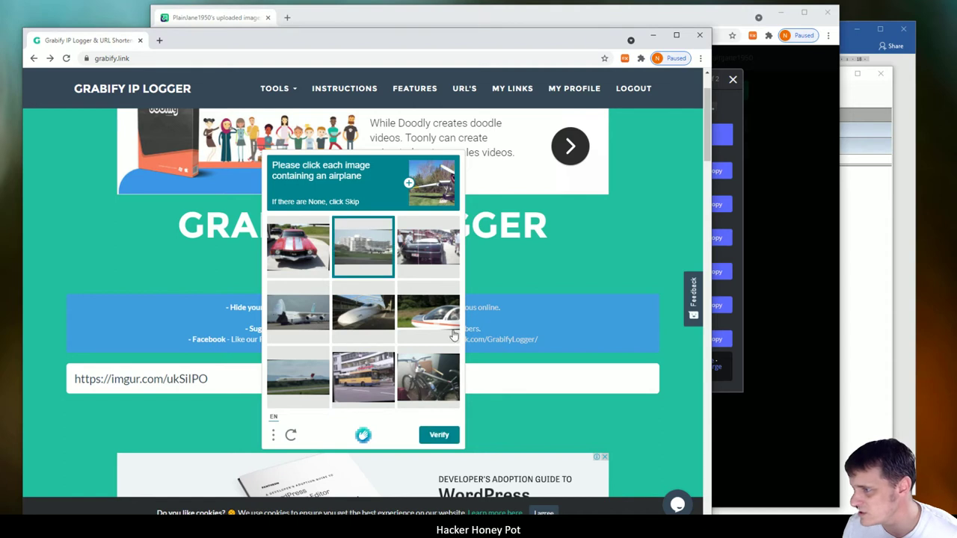
click(421, 325)
click(287, 313)
click(309, 391)
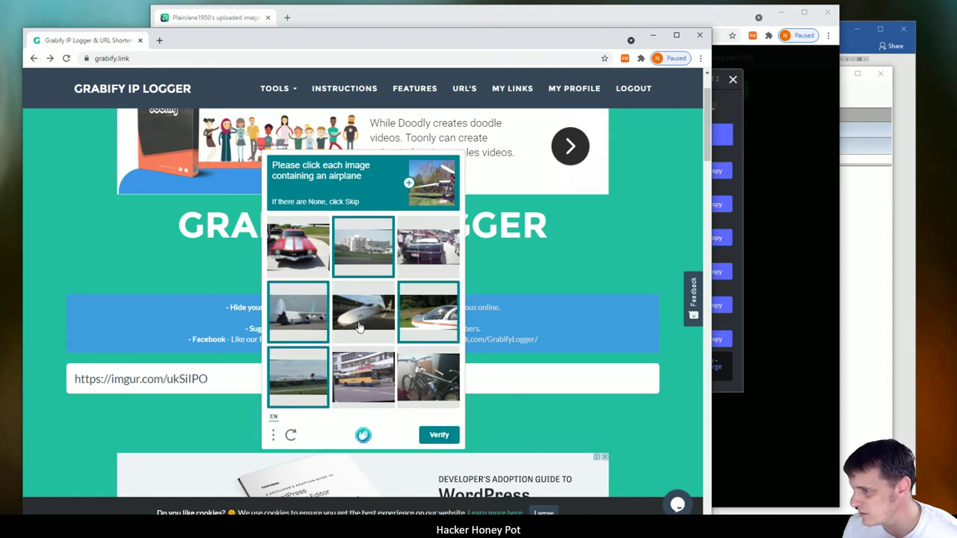
click(438, 436)
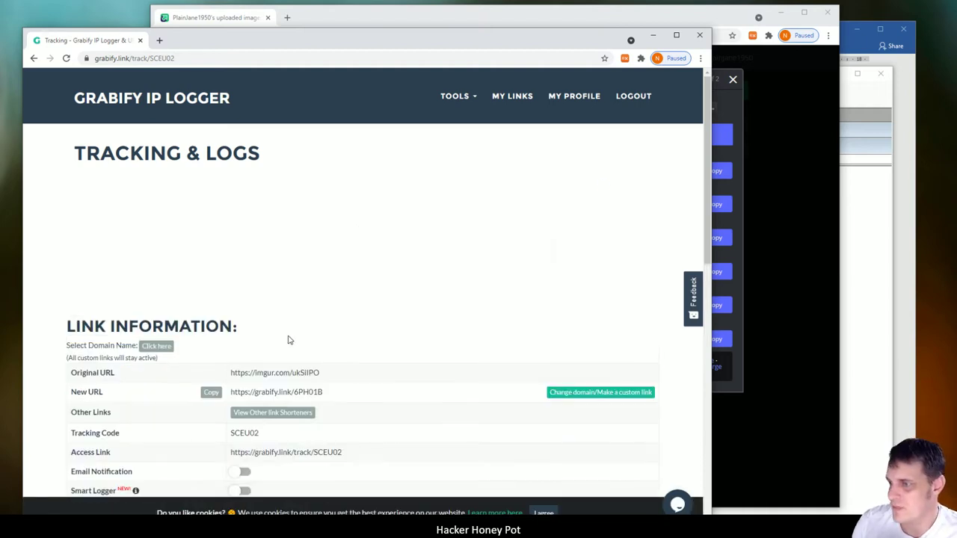
Step: Enable Email Notification and Smart Logger for the new tracking link
scroll(344, 357, down, 2)
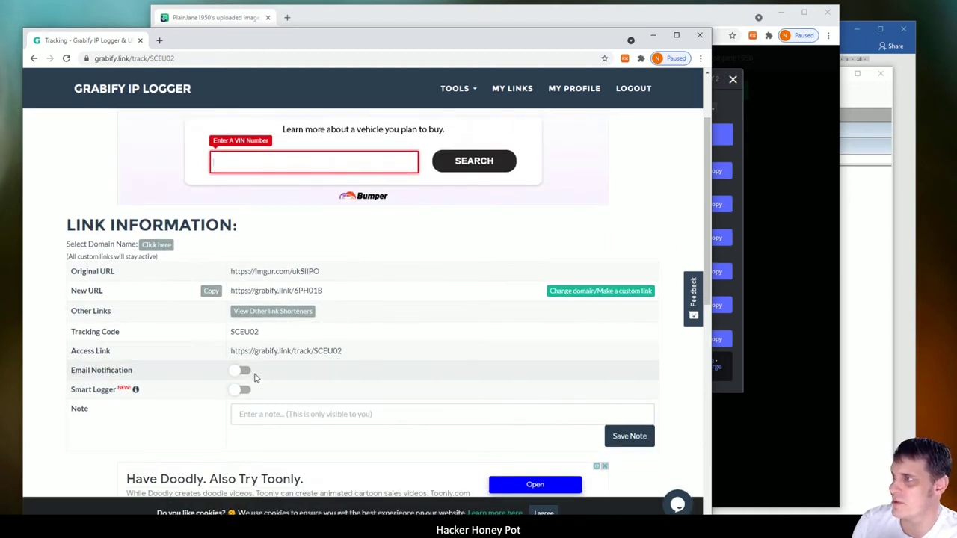
click(243, 371)
click(243, 392)
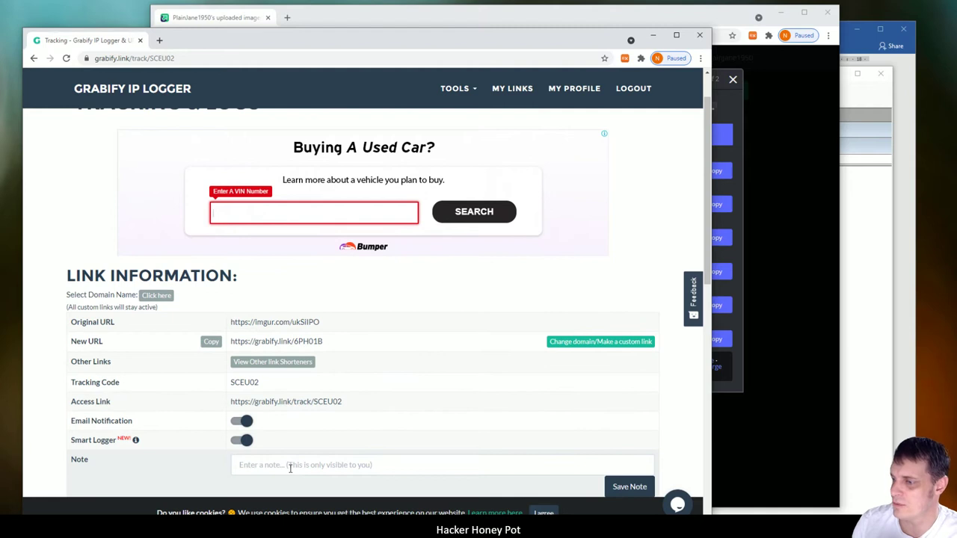
click(290, 468)
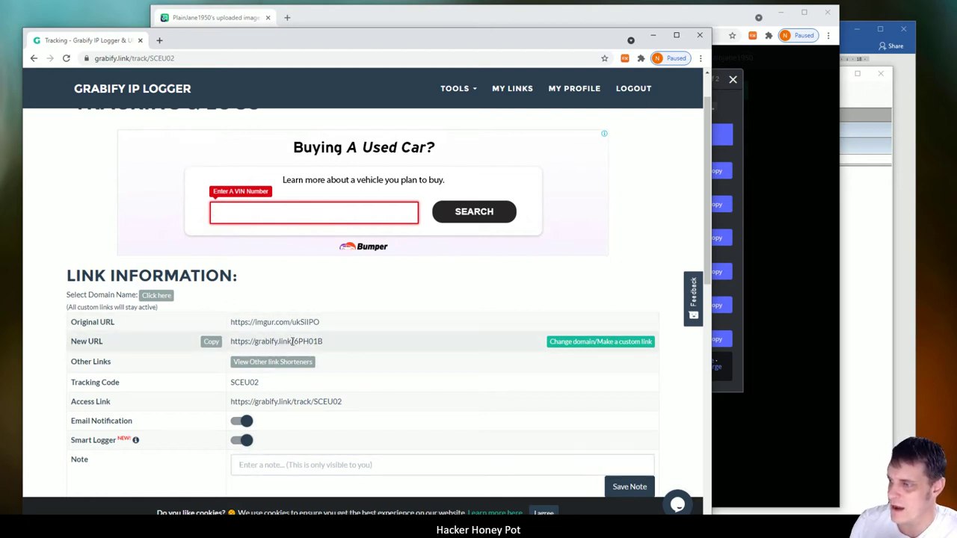
Step: Customize the tracking link with the domain imageshare.best and the extension .jpg
drag(291, 341, 260, 341)
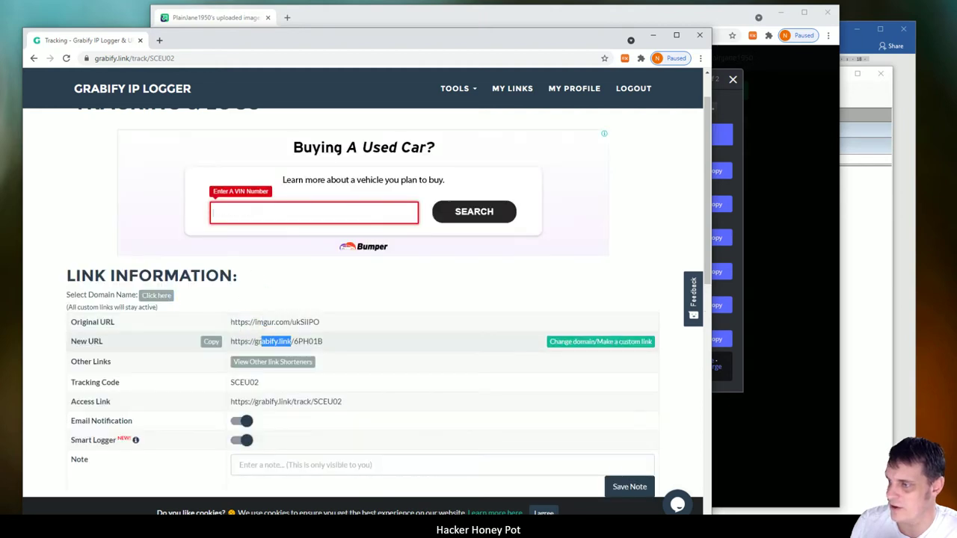
click(337, 345)
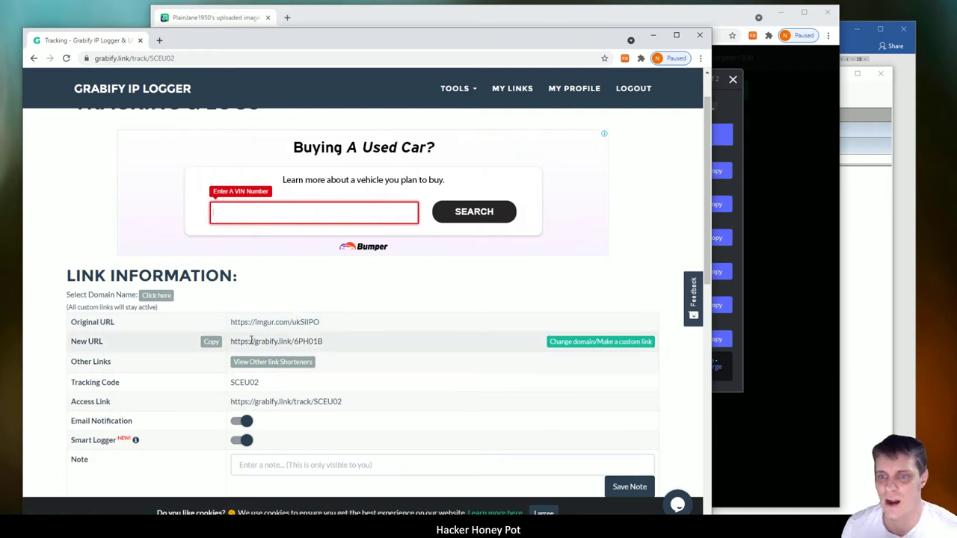
click(158, 296)
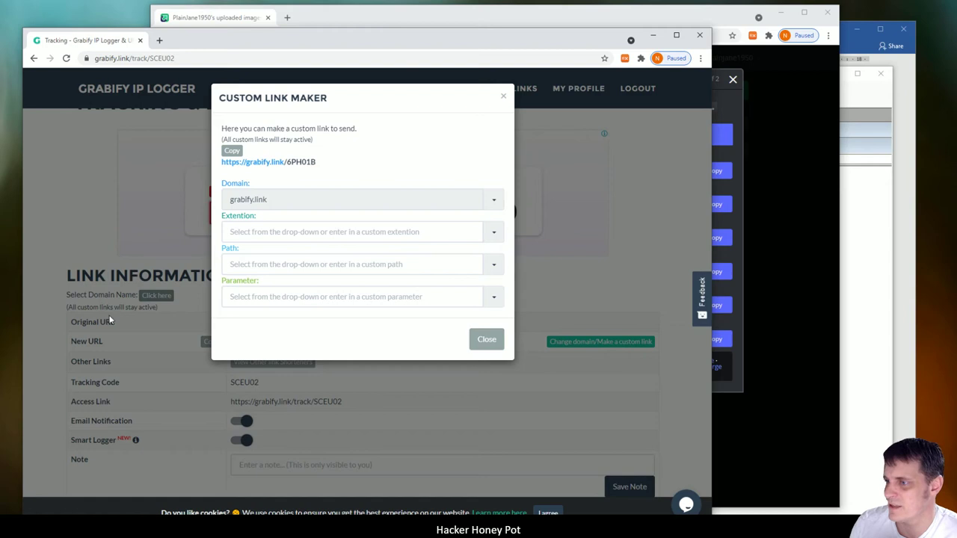
click(489, 200)
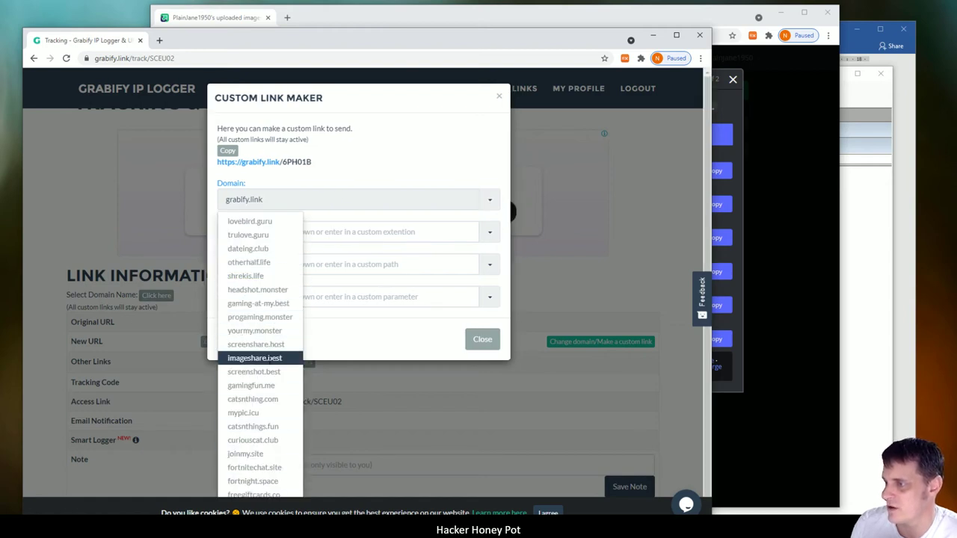
click(269, 359)
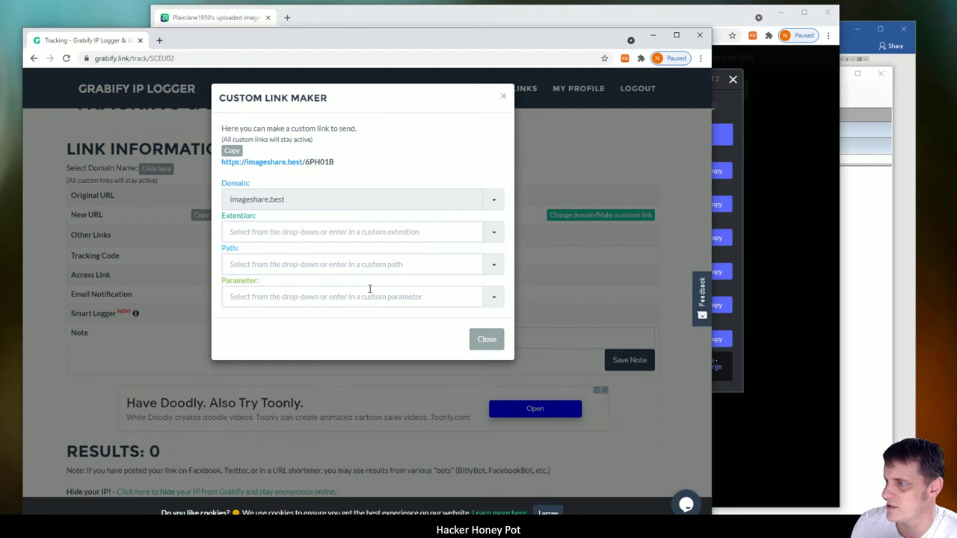
click(490, 235)
click(236, 282)
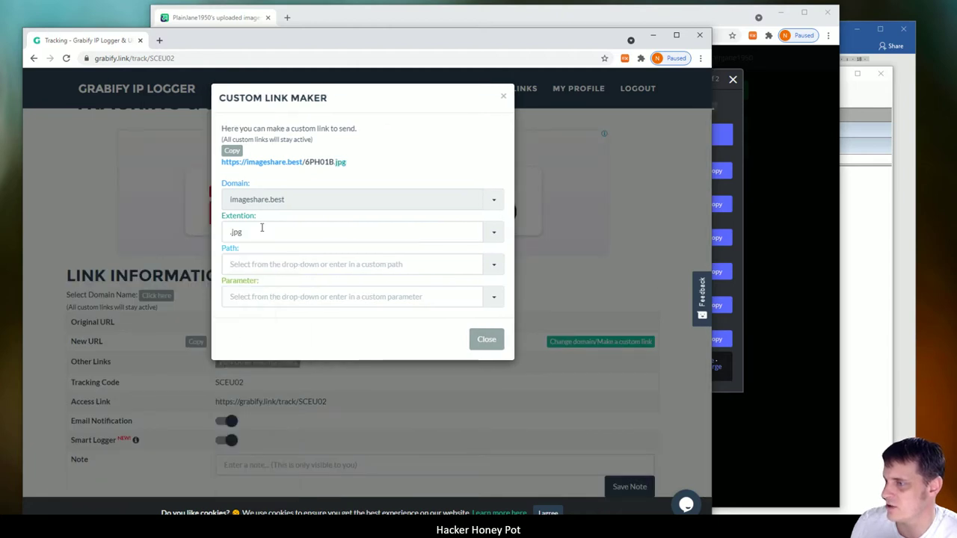
click(478, 340)
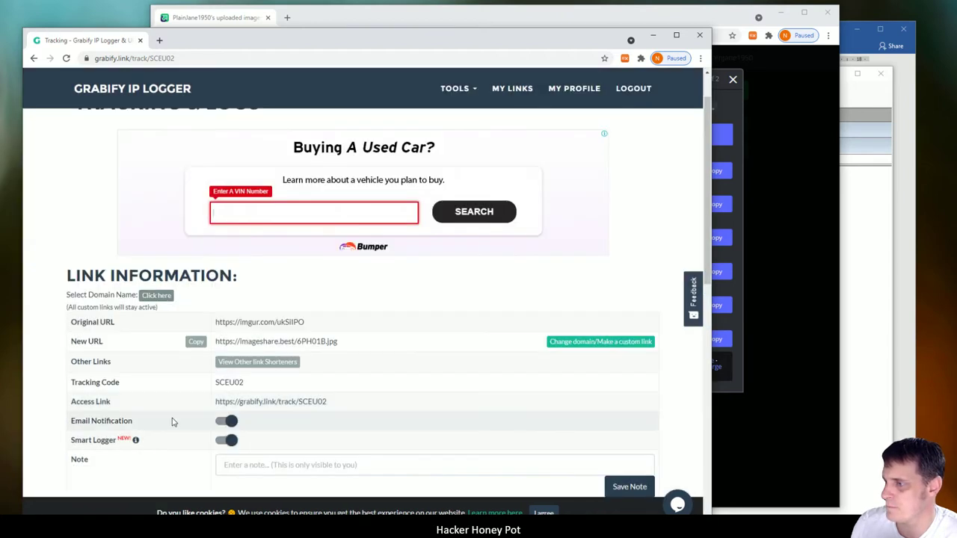
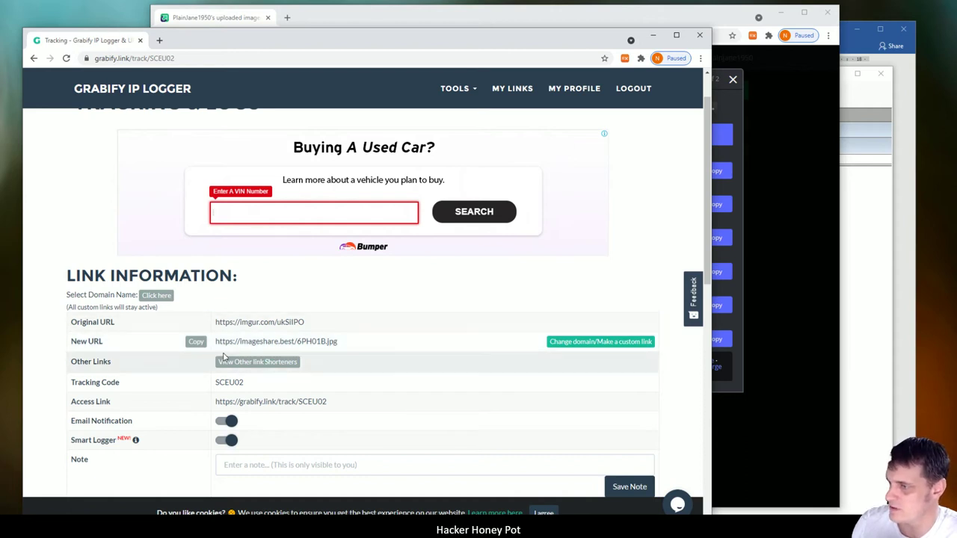
Step: Copy the new imageshare.best tracking URL and switch to the blank Word document
scroll(250, 337, down, 2)
scroll(292, 391, up, 2)
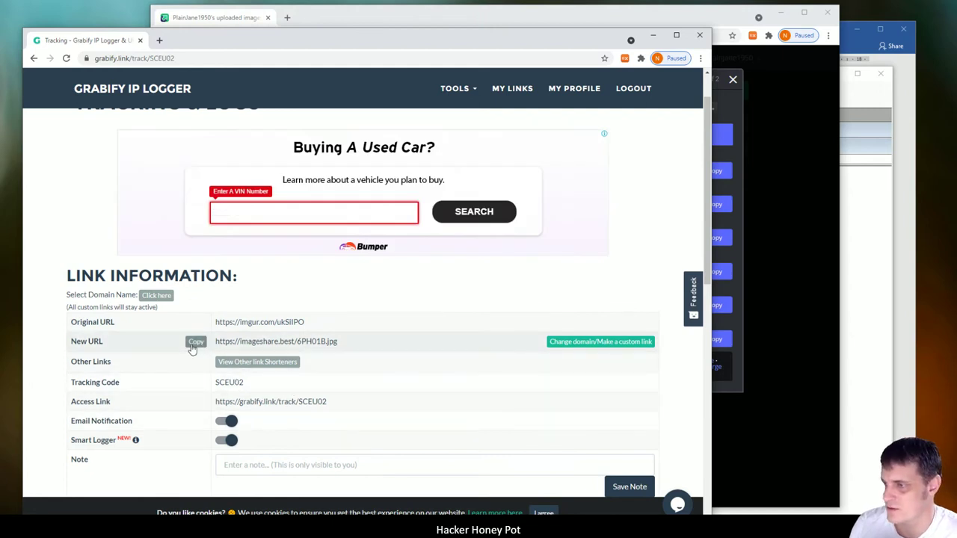
scroll(194, 341, up, 1)
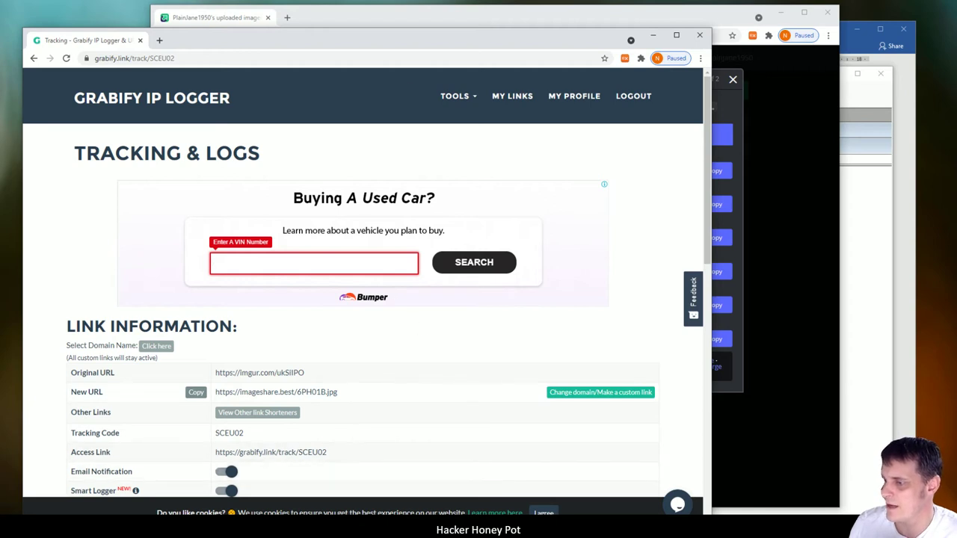
mouse_move(307, 532)
click(296, 497)
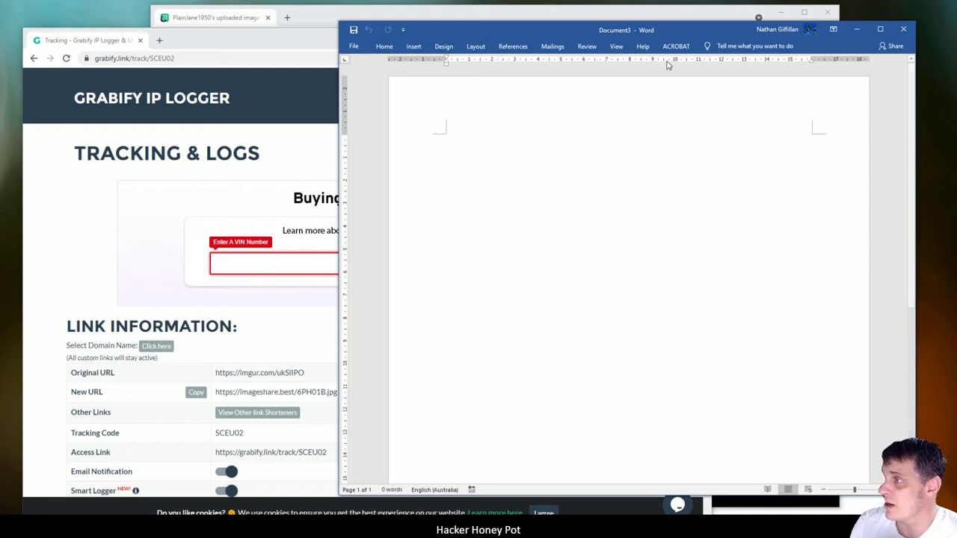
Step: Insert an IncludePicture field in the blank document that uses the copied tracking URL as its source
click(415, 47)
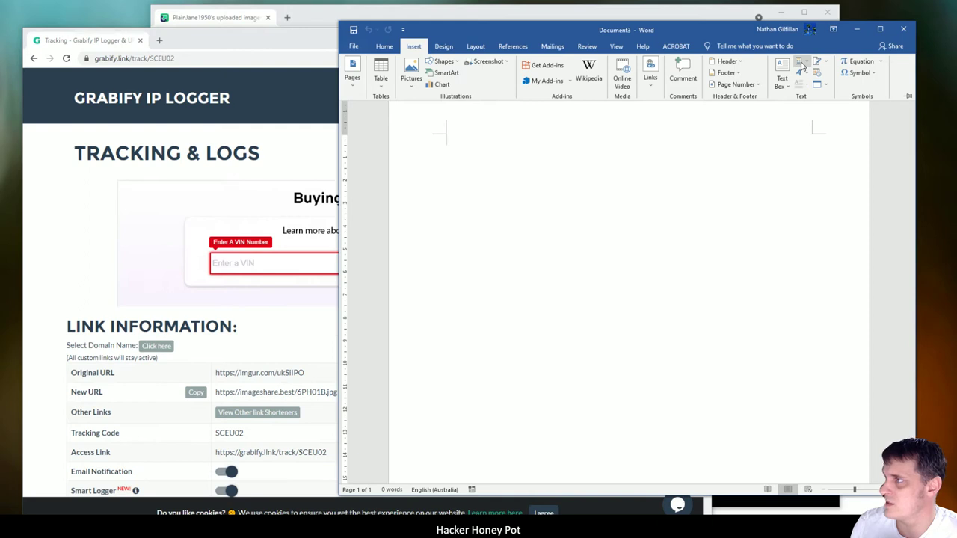
click(795, 60)
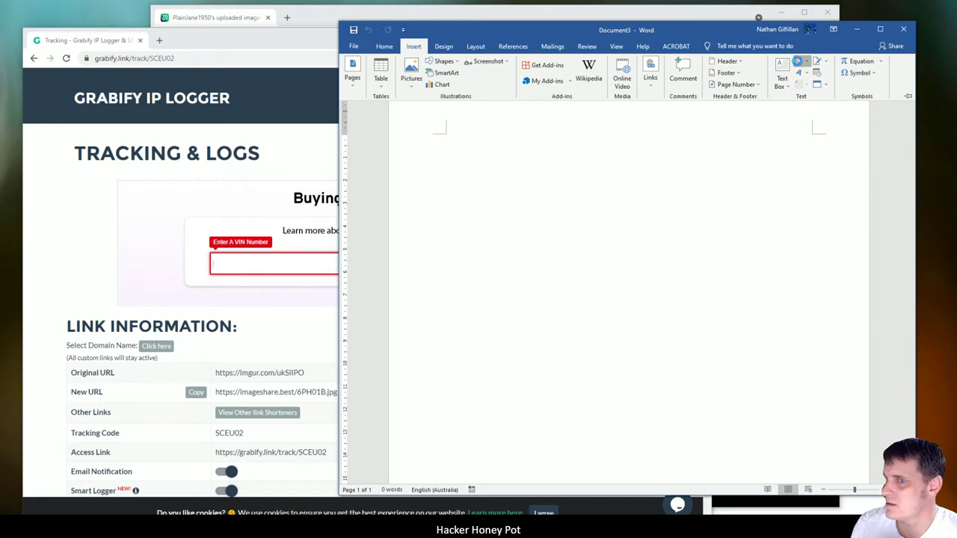
click(798, 62)
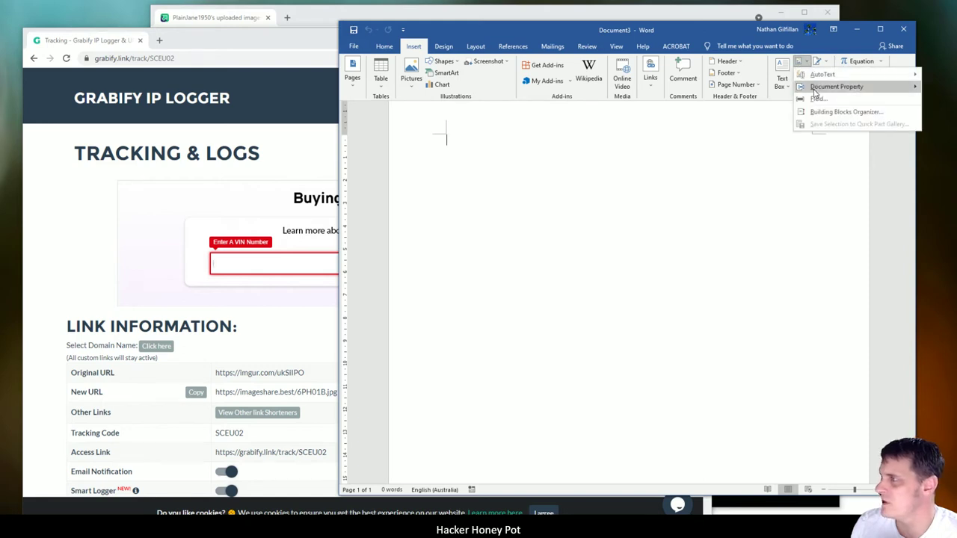
click(816, 99)
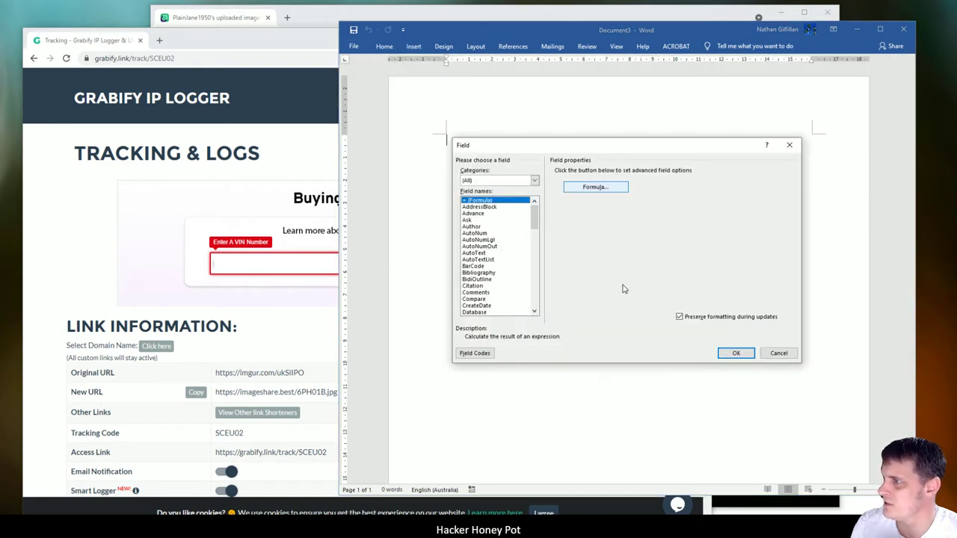
scroll(523, 258, down, 8)
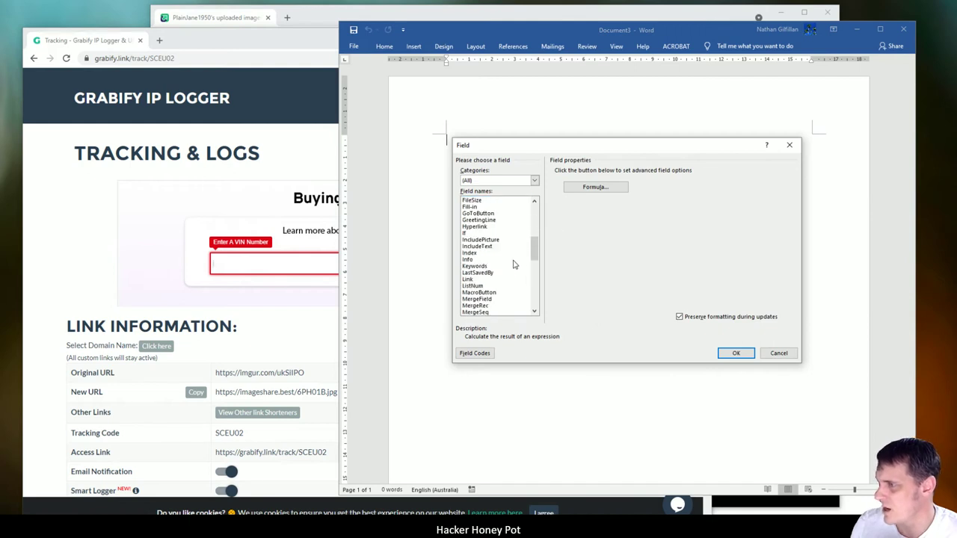
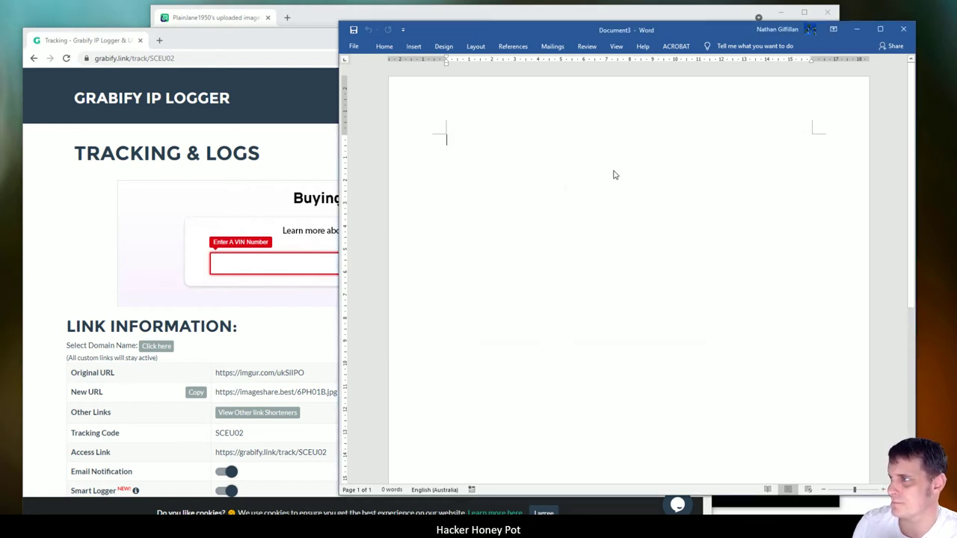
key(ctrl+v)
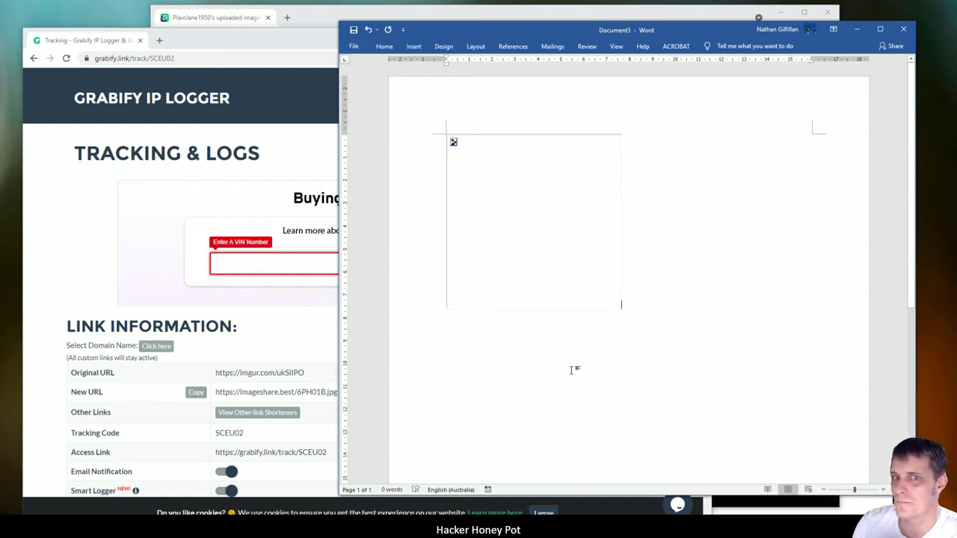
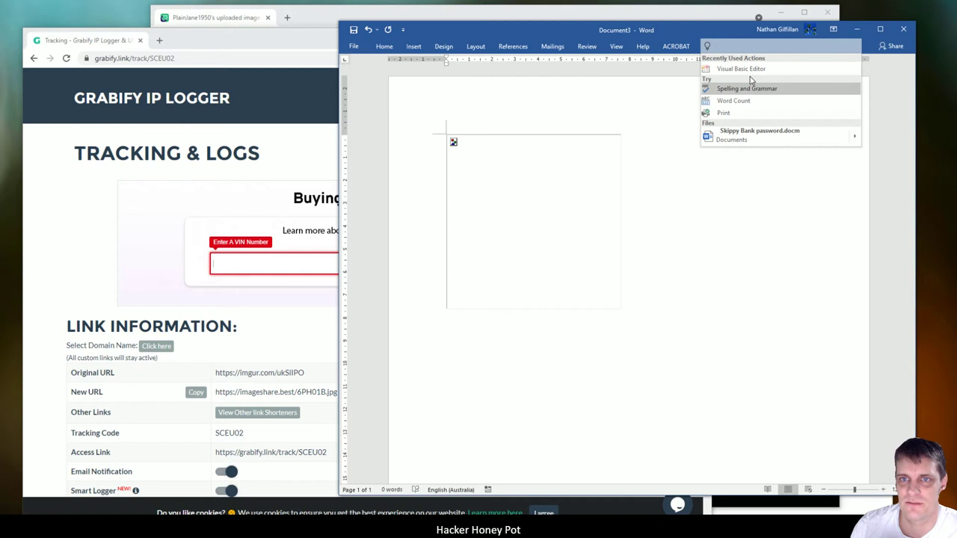
Step: Open the Visual Basic Editor and bring up the AutoOpen macro code of the Skippy Bank password document
click(742, 69)
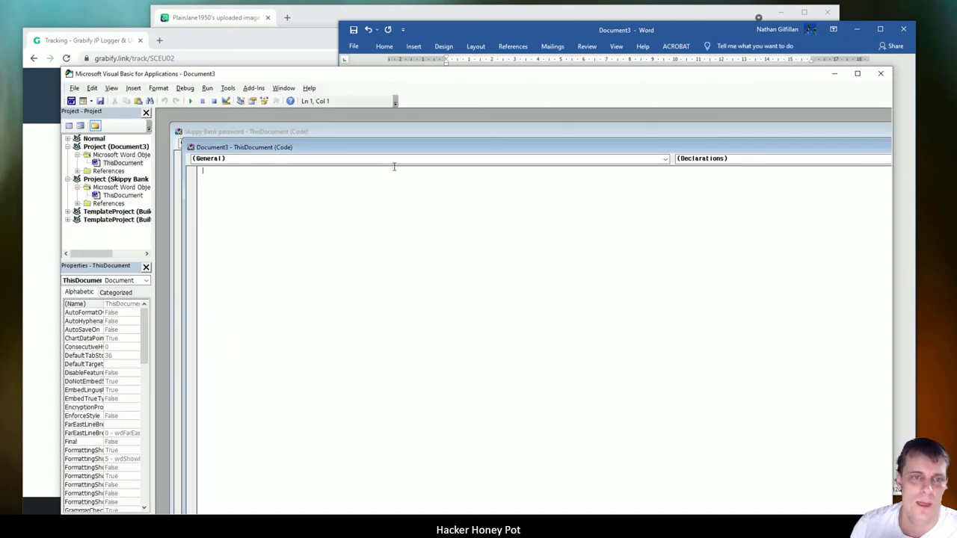
click(329, 134)
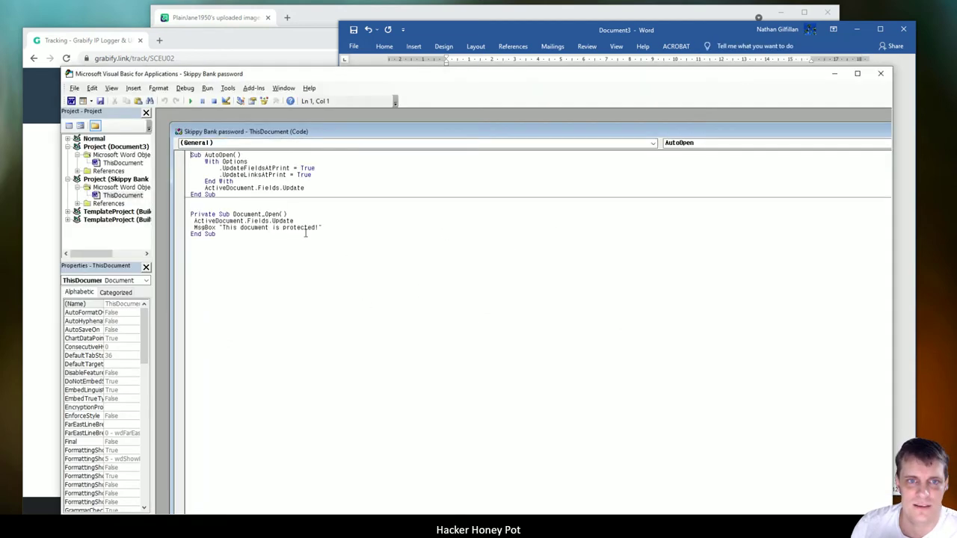
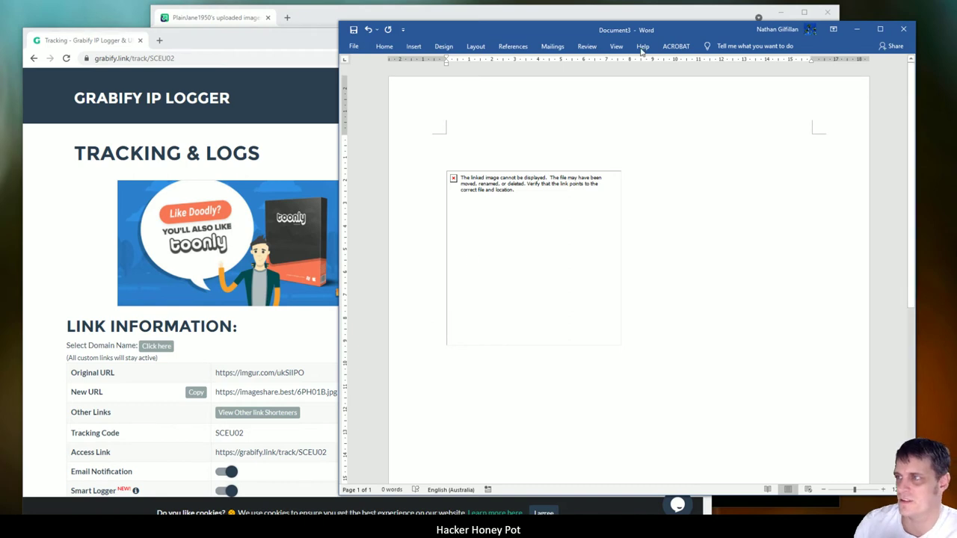
Step: Save the new document as a Word Macro-Enabled Document (*.docm) with the file name honney
click(353, 46)
click(371, 183)
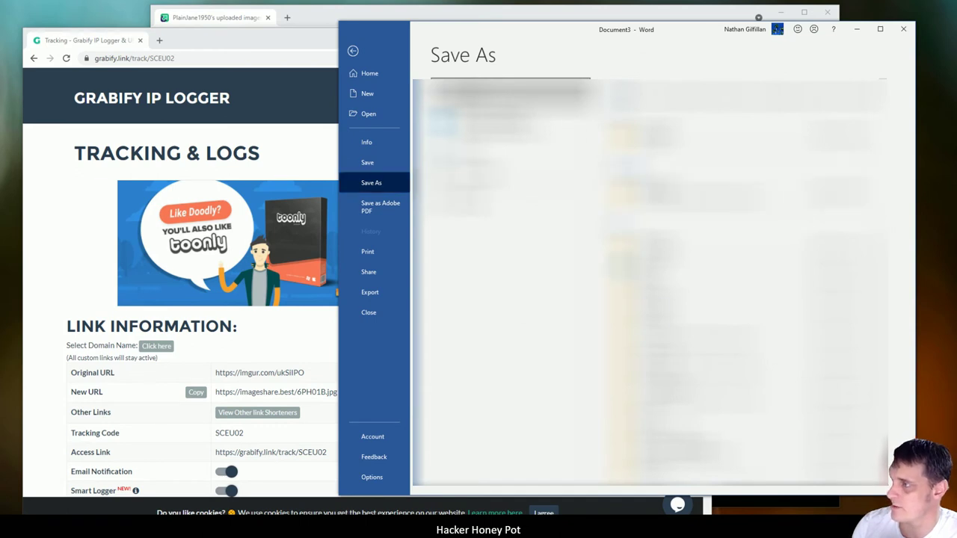
click(466, 245)
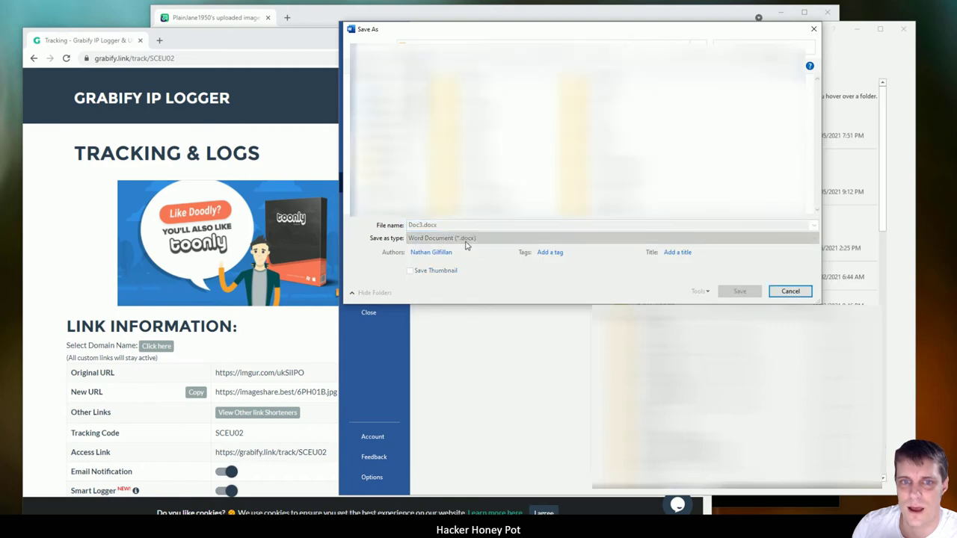
click(466, 238)
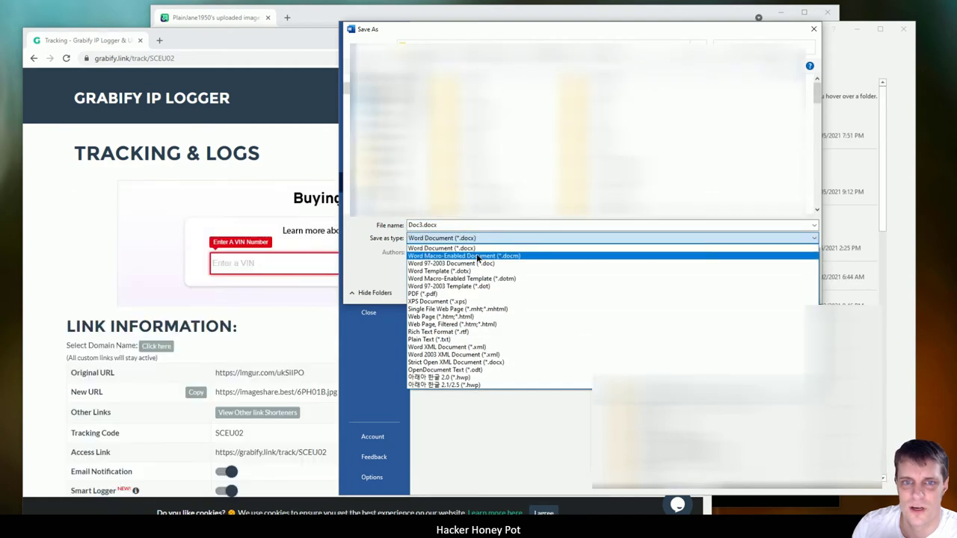
click(477, 256)
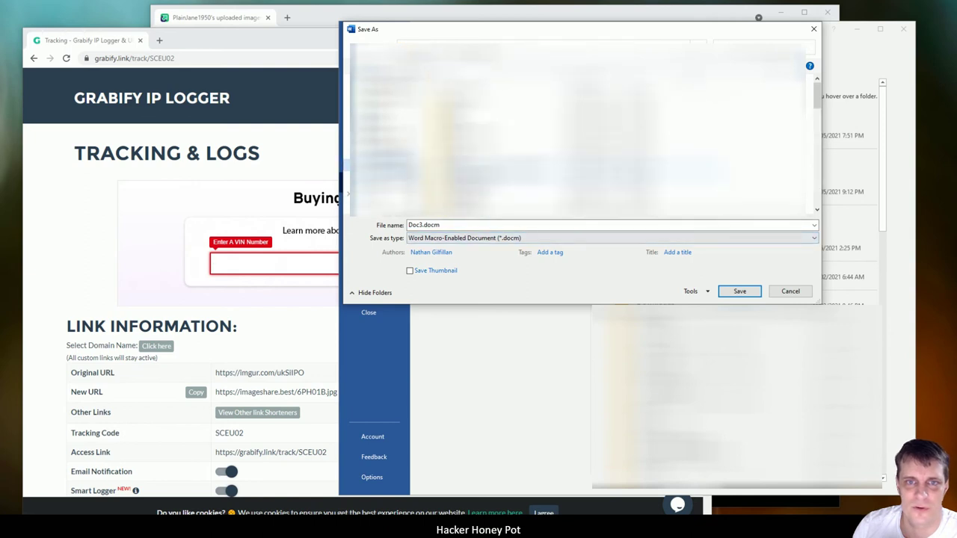
scroll(576, 131, down, 10)
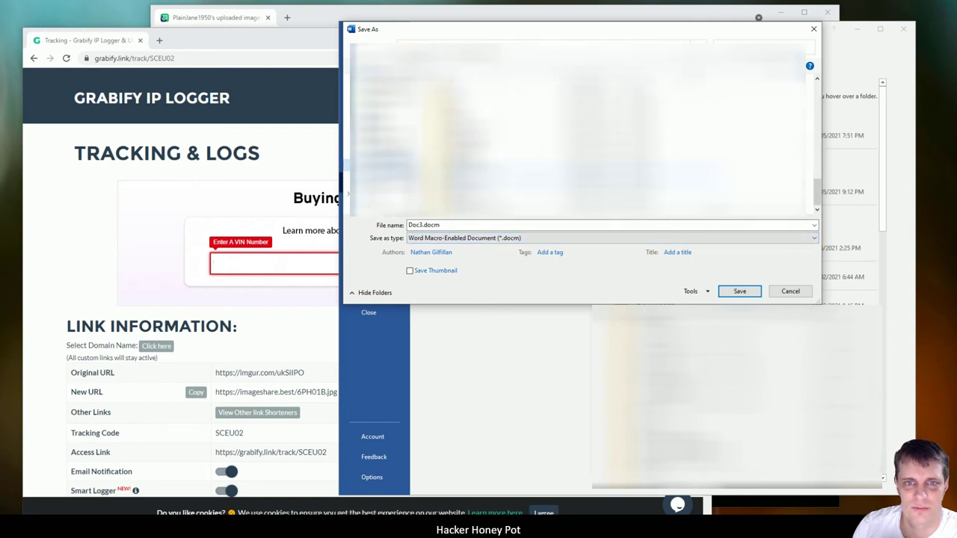
double_click(462, 225)
key(alt)
text(honney)
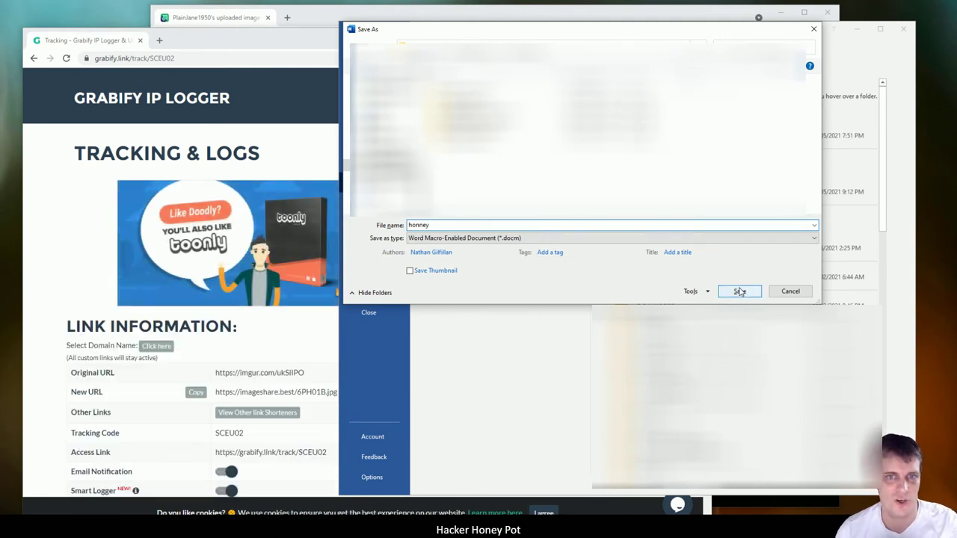
click(739, 292)
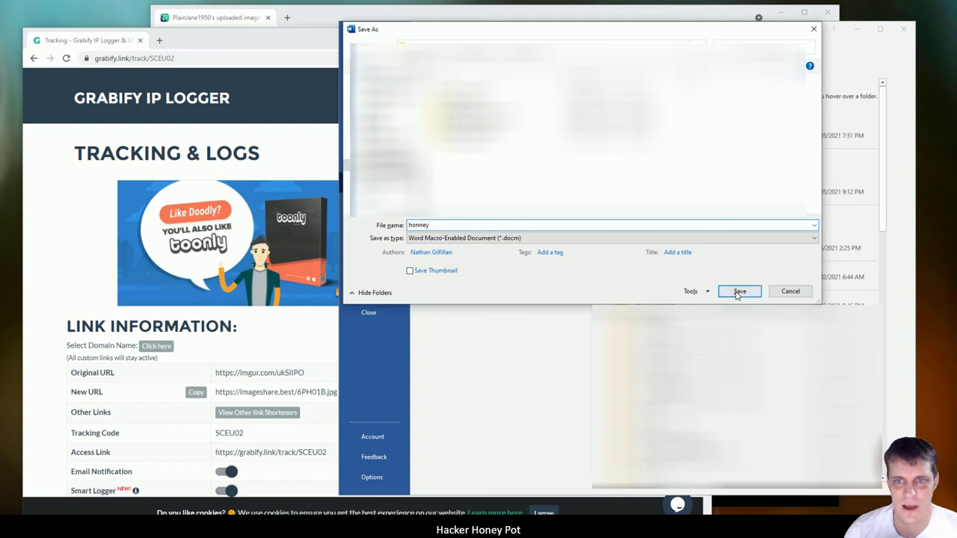
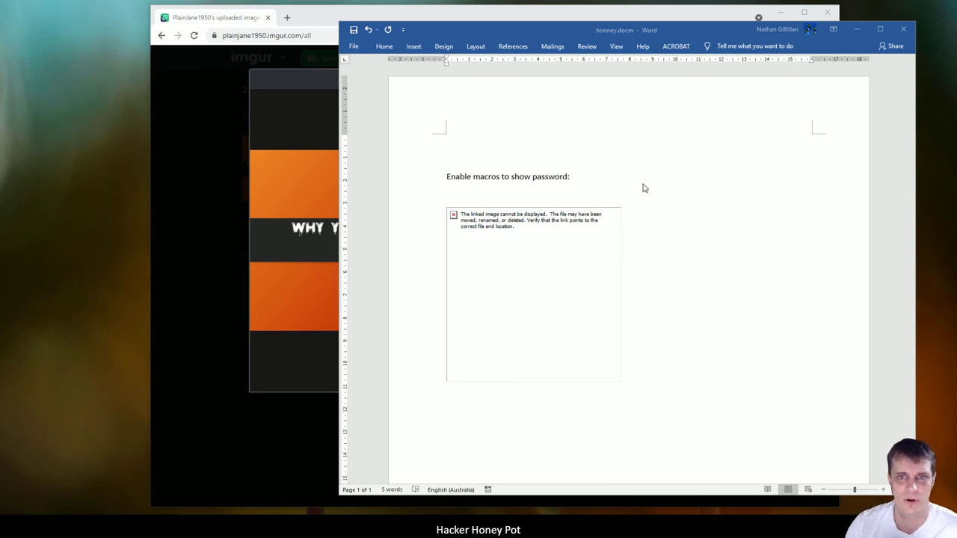
Step: Close honney.docm and save the changes made to it
click(907, 33)
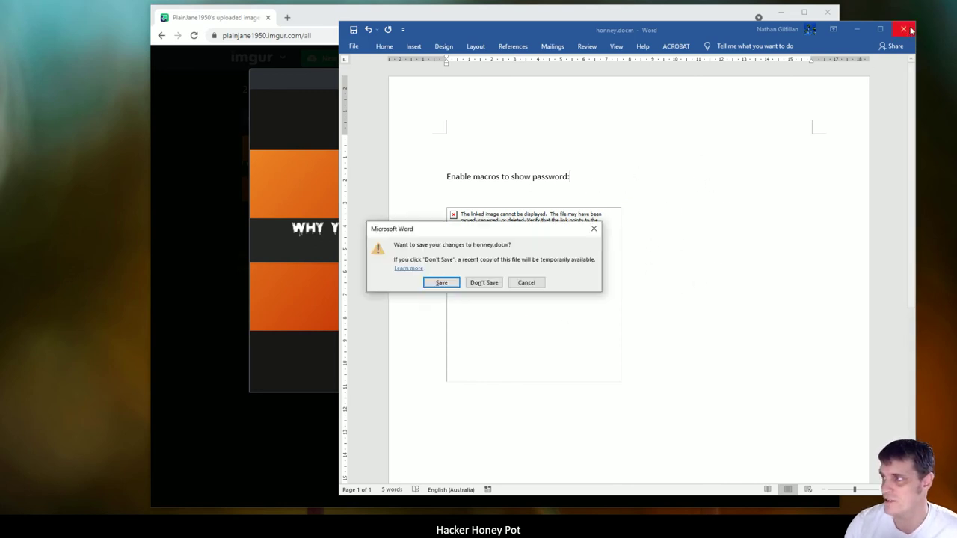
click(441, 282)
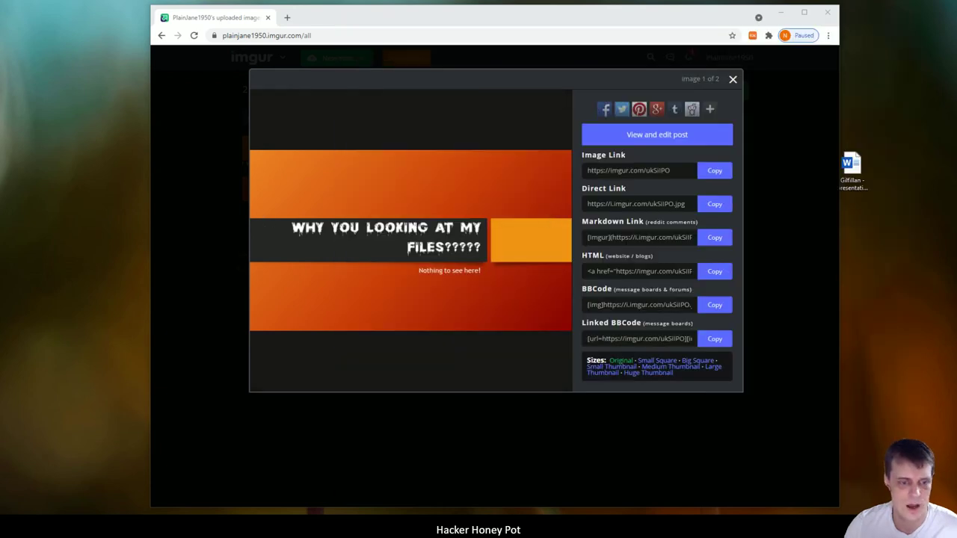
key(alt+F4)
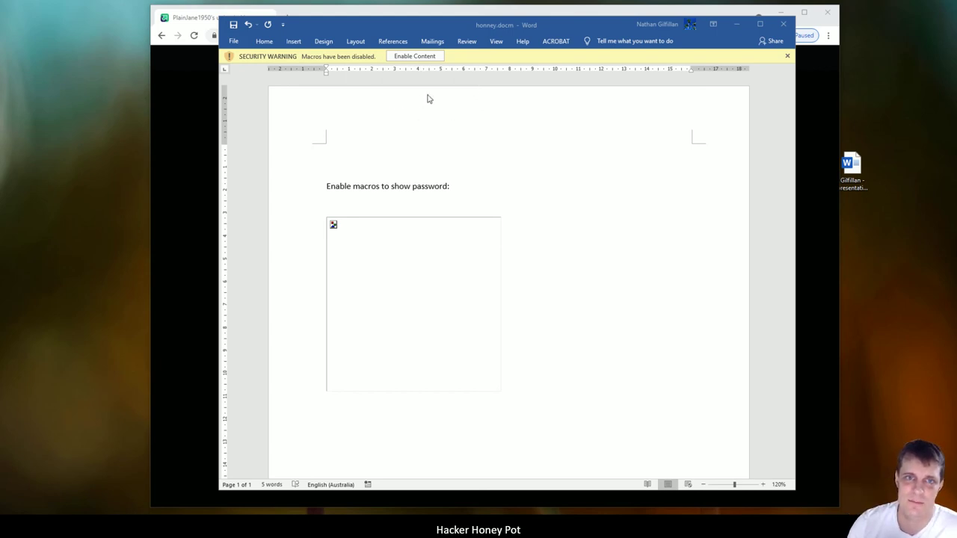
Step: Enable the disabled macros in the reopened honney.docm and dismiss the macro's message box
click(413, 57)
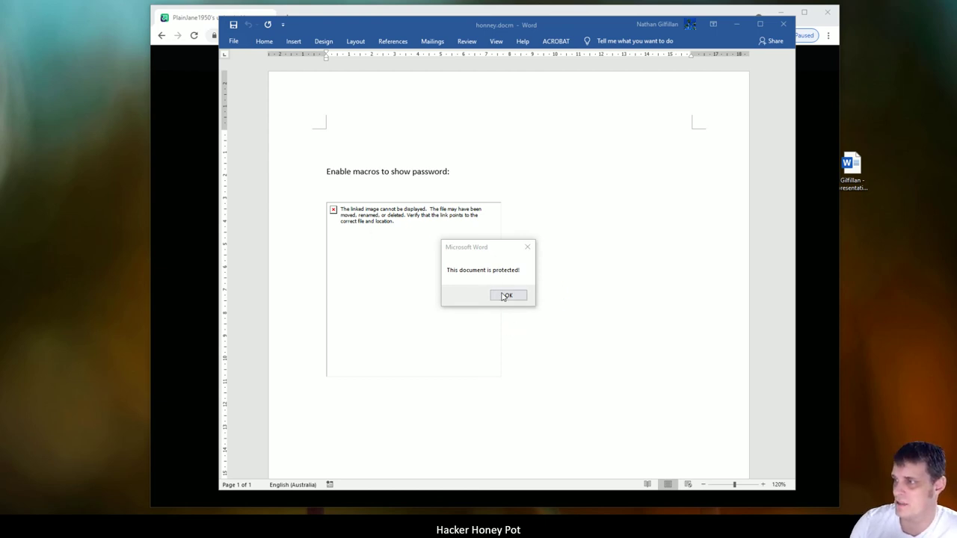
click(508, 297)
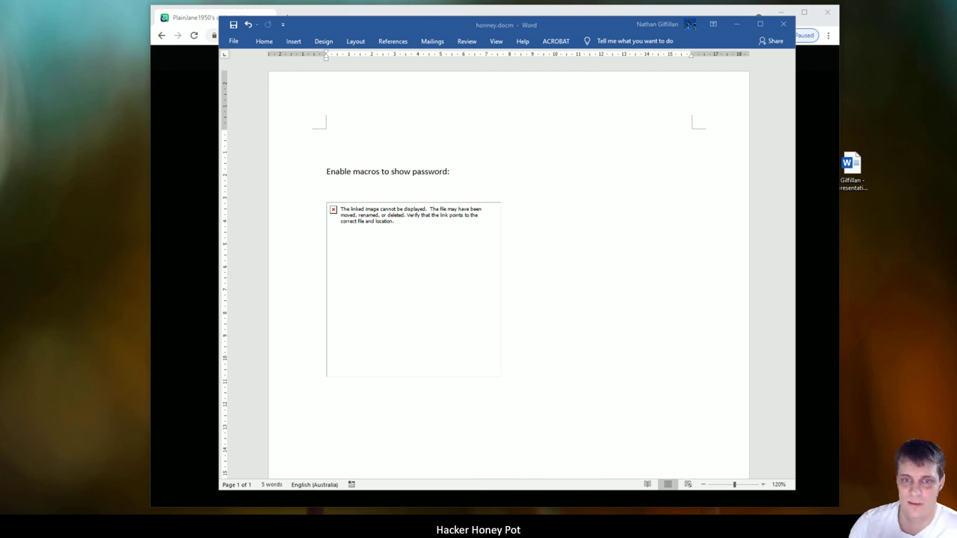
Step: Close the macro-enabled honney.docm with its changes saved and reopen it to test the automatic macro
click(711, 82)
click(781, 26)
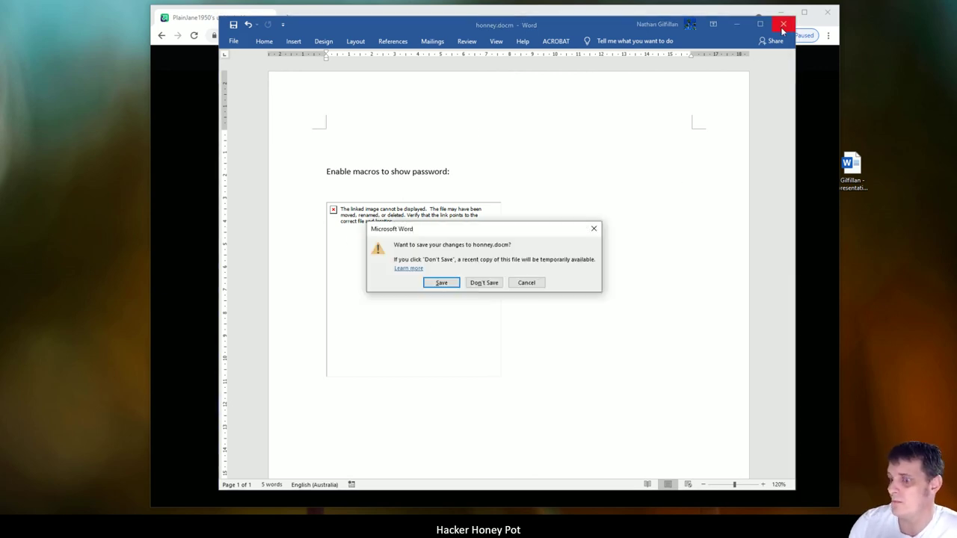
click(443, 283)
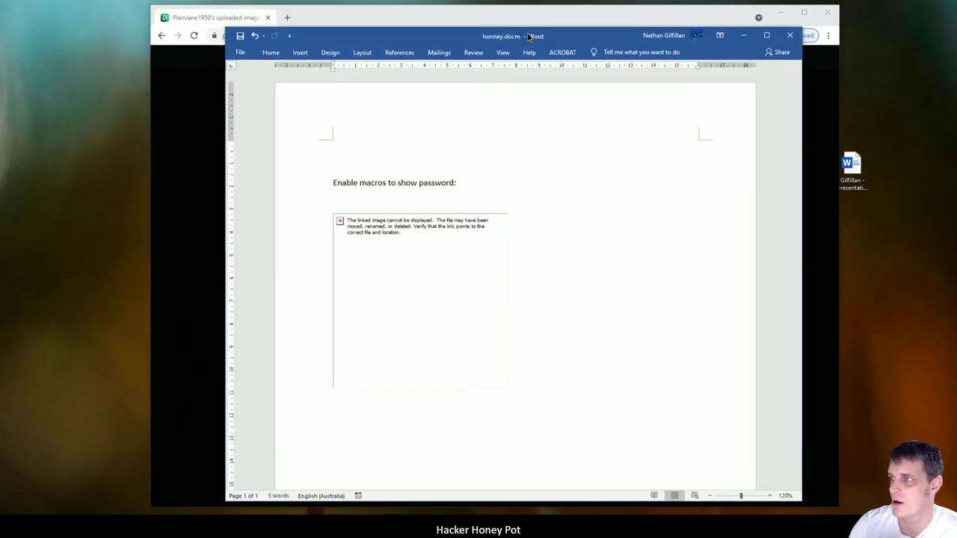
drag(524, 30, 524, 29)
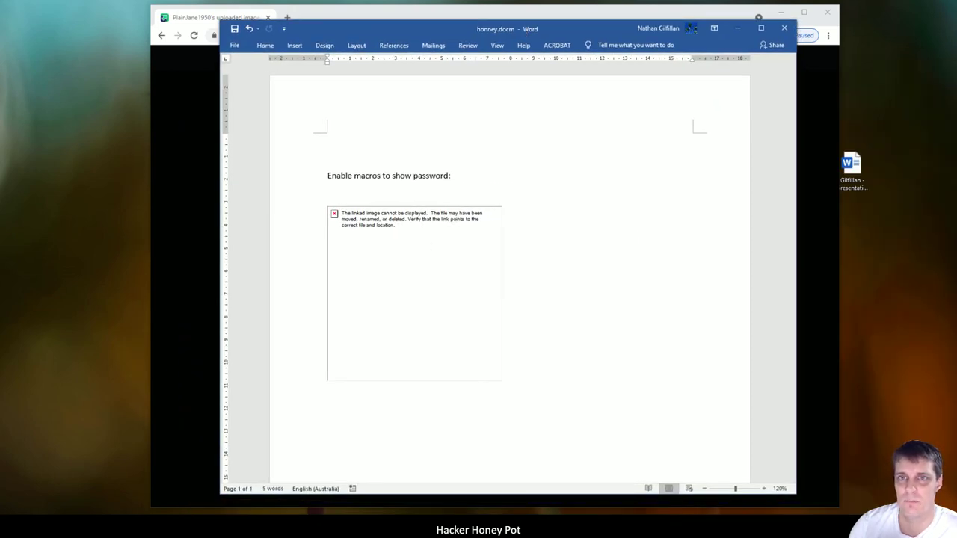